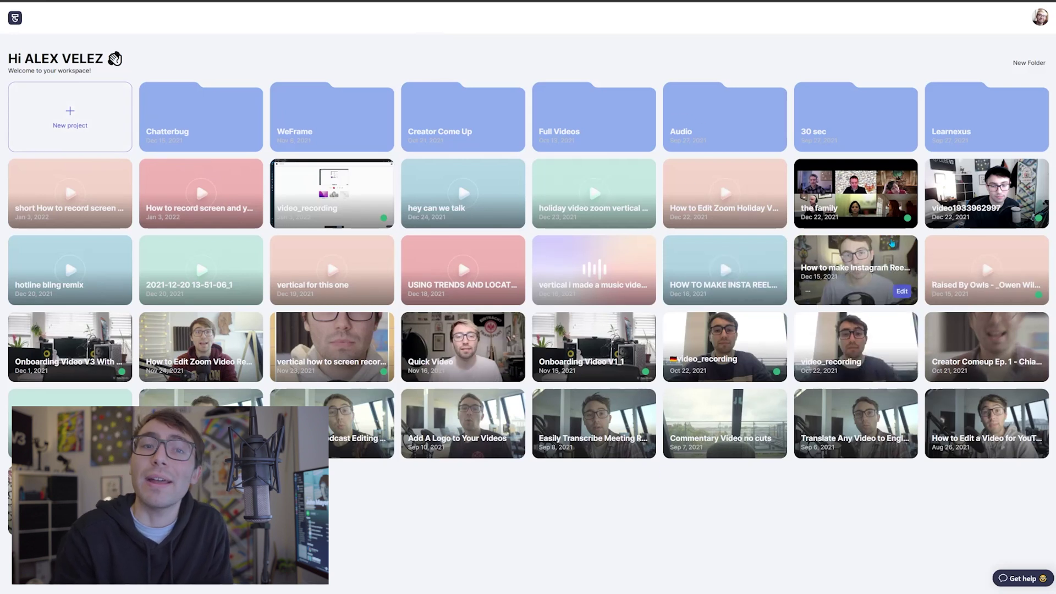
Start a new project and upload google meets recording.mp4 by dragging it into the drop area
{"action": "left_click", "coordinate": [53, 116]}
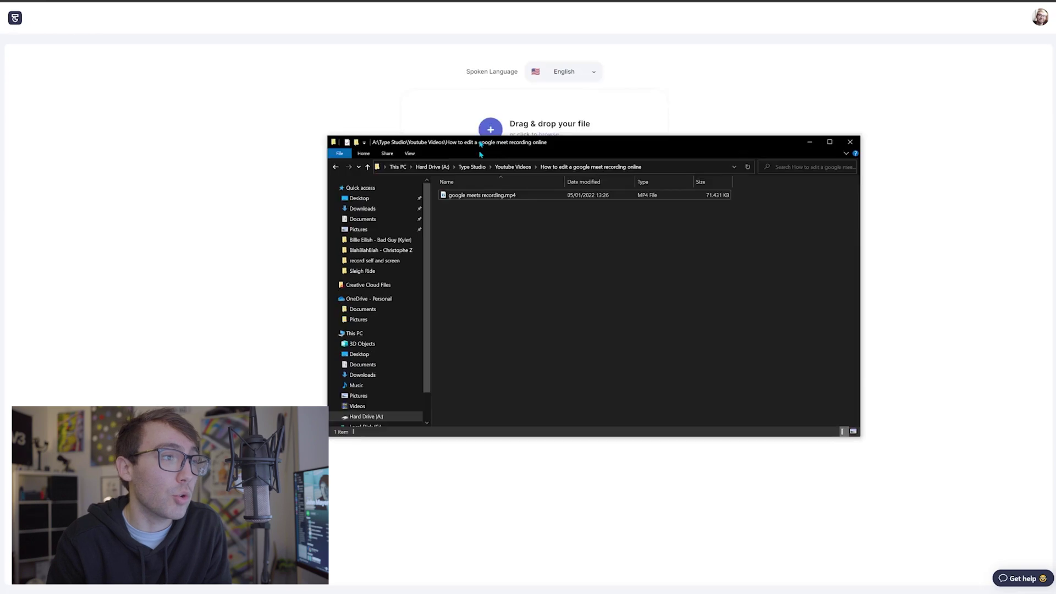
{"action": "left_click_drag", "start_coordinate": [483, 258], "coordinate": [499, 151]}
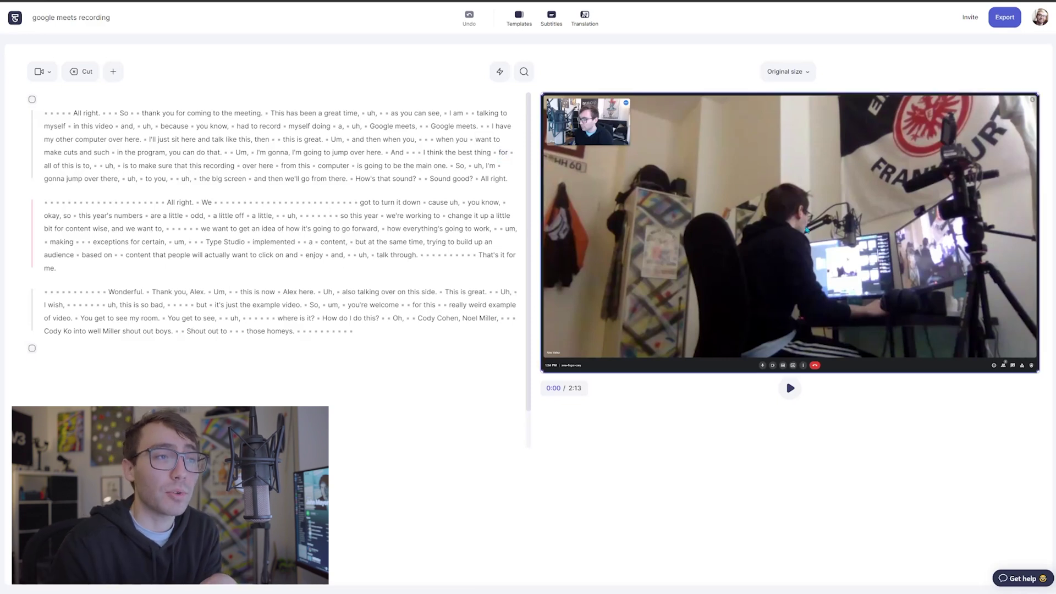
Shift the video down and right in the preview frame, then move it back up and left
{"action": "left_click", "coordinate": [543, 108]}
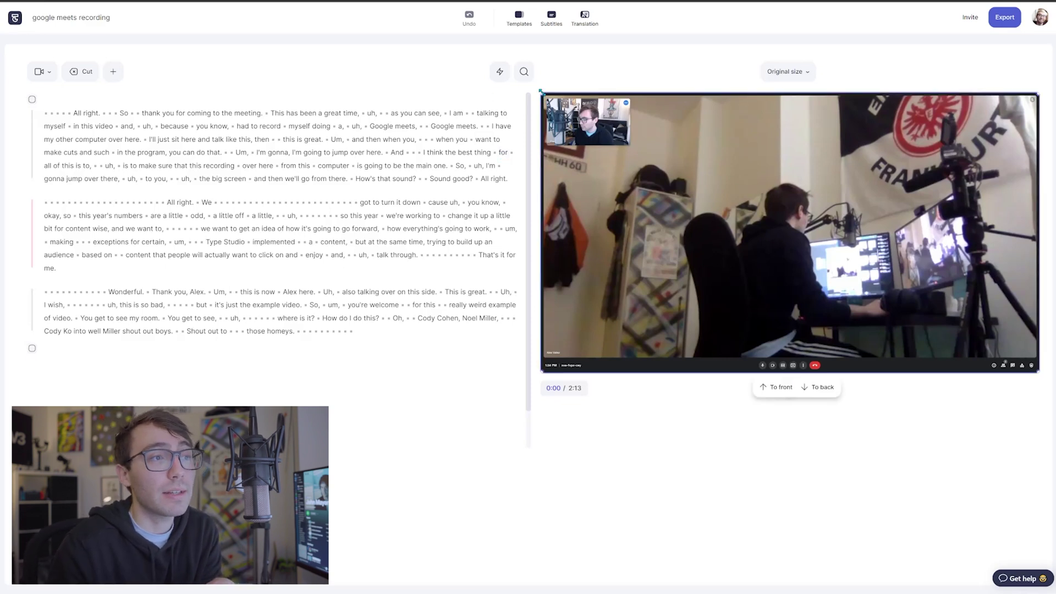
{"action": "left_click_drag", "start_coordinate": [753, 353], "coordinate": [786, 378]}
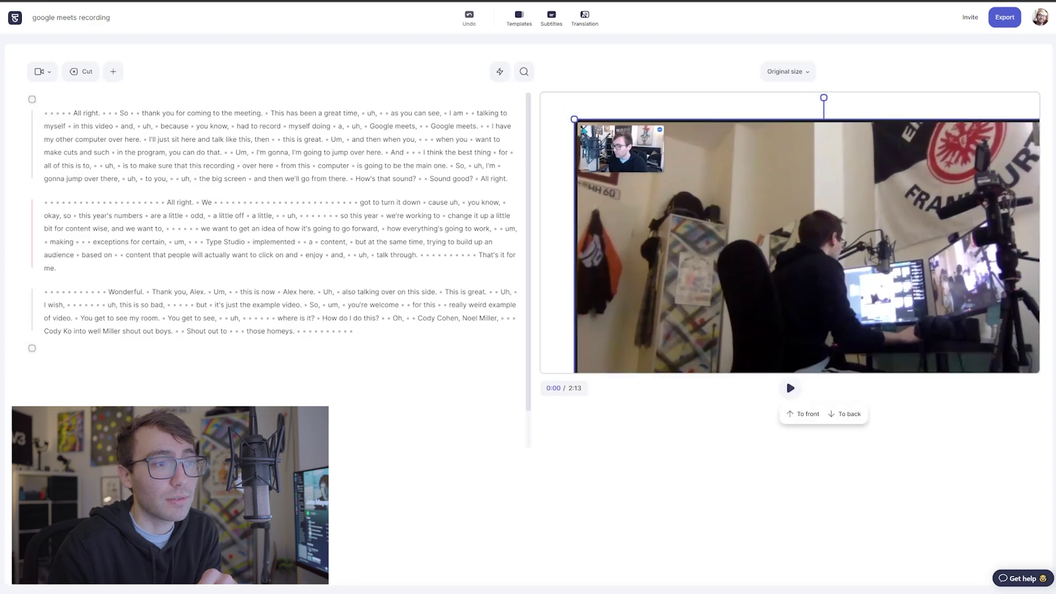
{"action": "left_click_drag", "start_coordinate": [716, 256], "coordinate": [671, 224]}
{"action": "left_click", "coordinate": [682, 75]}
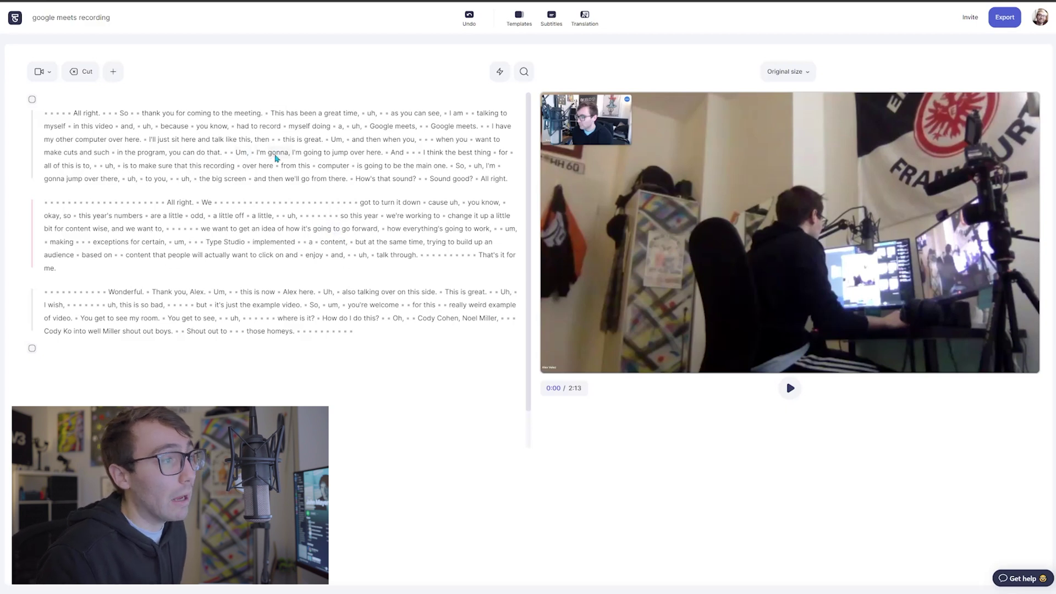
Cut the passage from 'Um,' through 'you know,' and play back from 'program' to check it
{"action": "left_click", "coordinate": [242, 152]}
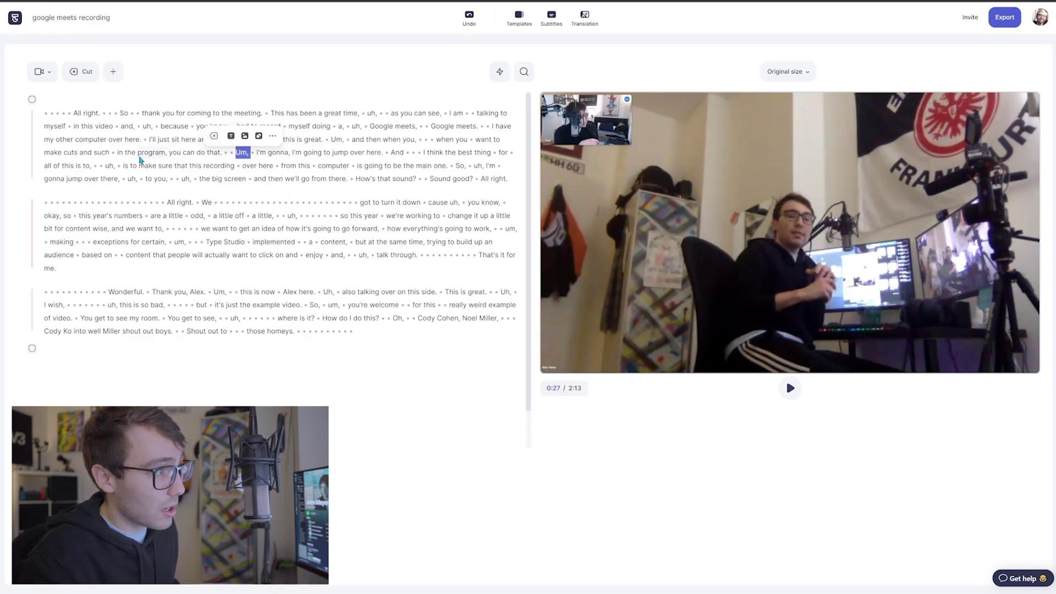
{"action": "left_click", "coordinate": [506, 206], "text": "shift"}
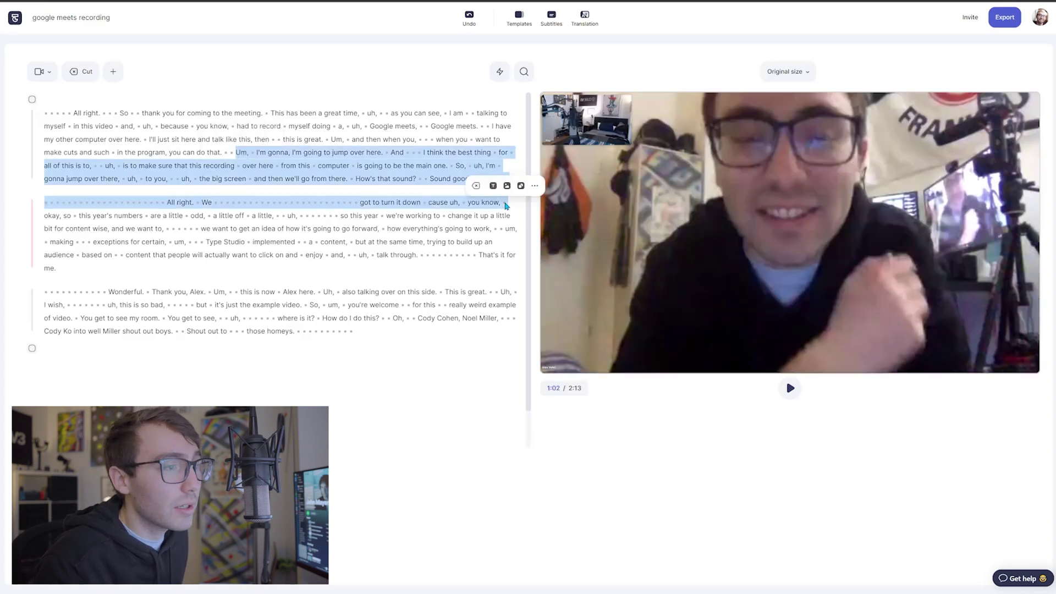
{"action": "left_click", "coordinate": [244, 158]}
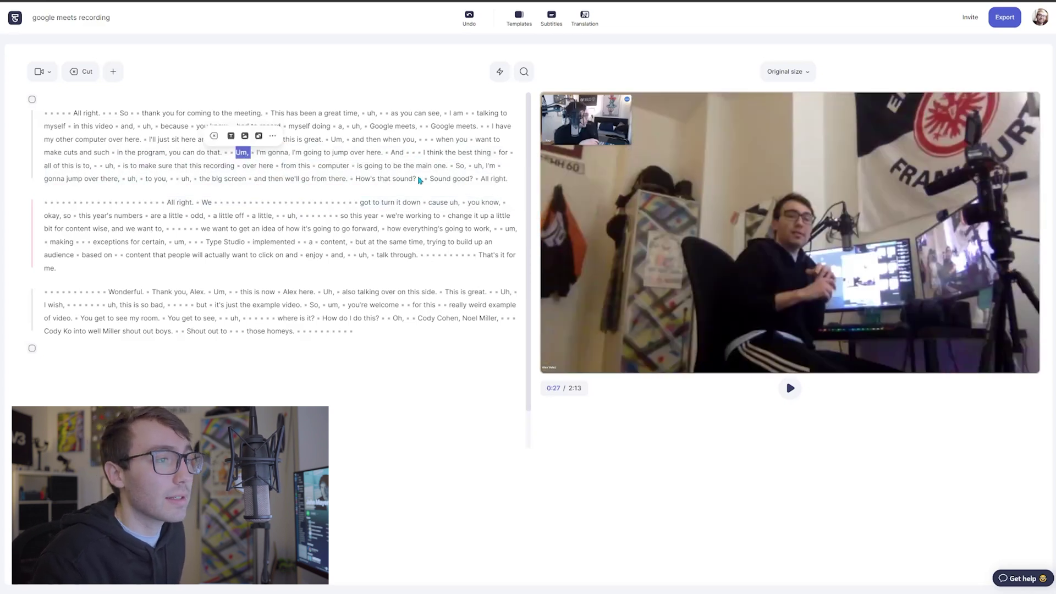
{"action": "left_click", "coordinate": [506, 205], "text": "shift"}
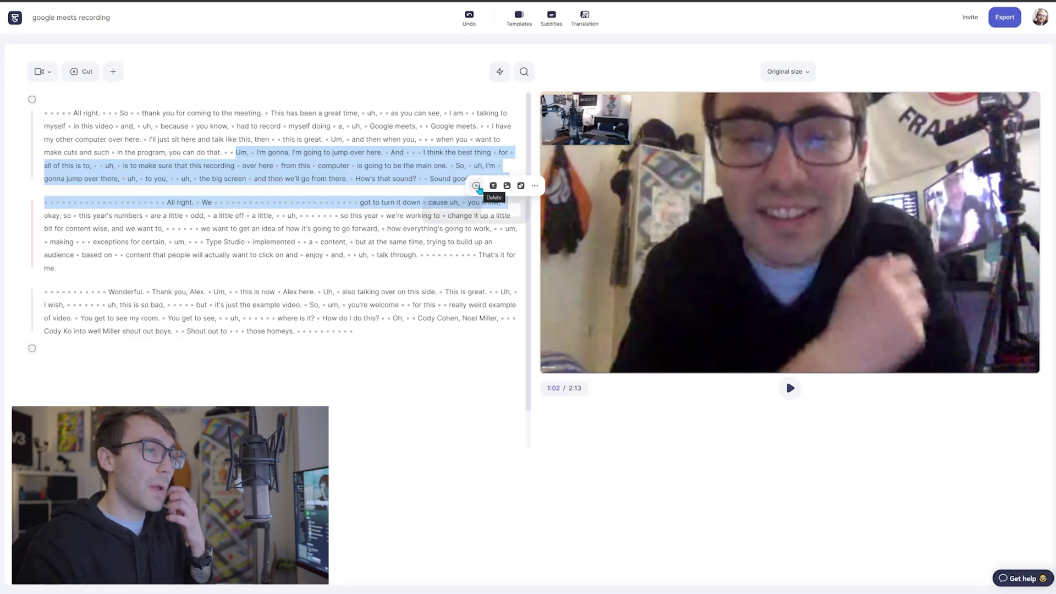
{"action": "left_click", "coordinate": [476, 186]}
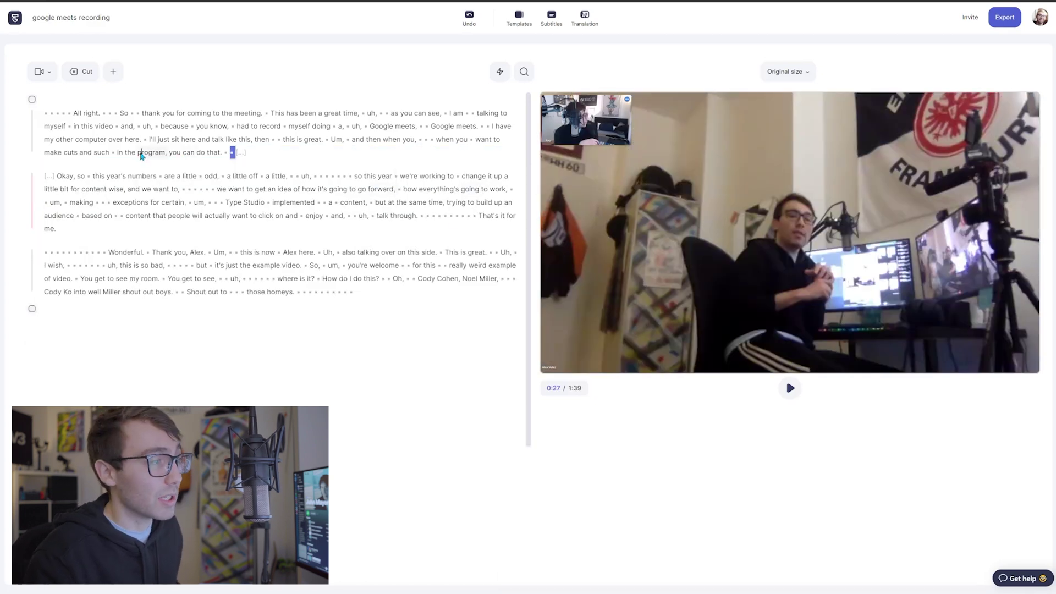
{"action": "left_click", "coordinate": [141, 153]}
{"action": "key", "text": "space"}
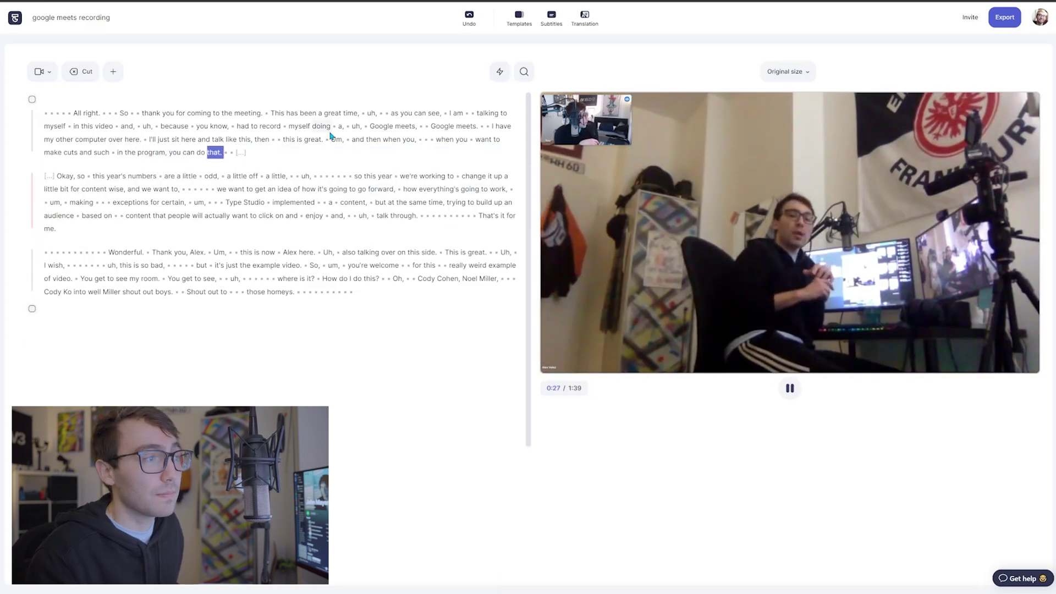
{"action": "key", "text": "space"}
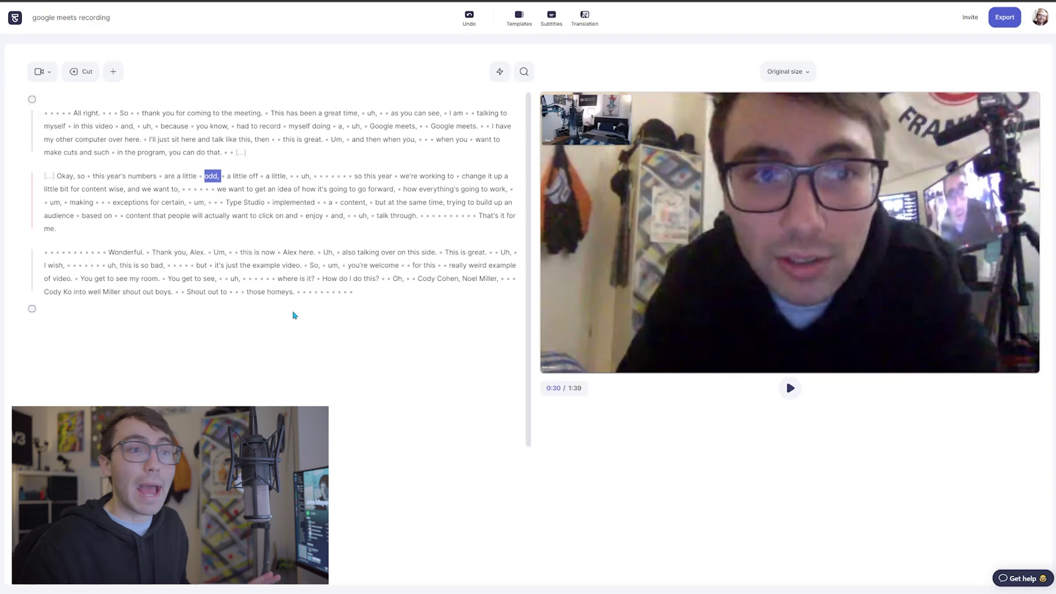
Delete the passage from 'Okay, so' through 'so this year'
{"action": "mouse_move", "coordinate": [283, 303]}
{"action": "left_click_drag", "start_coordinate": [63, 180], "coordinate": [394, 176]}
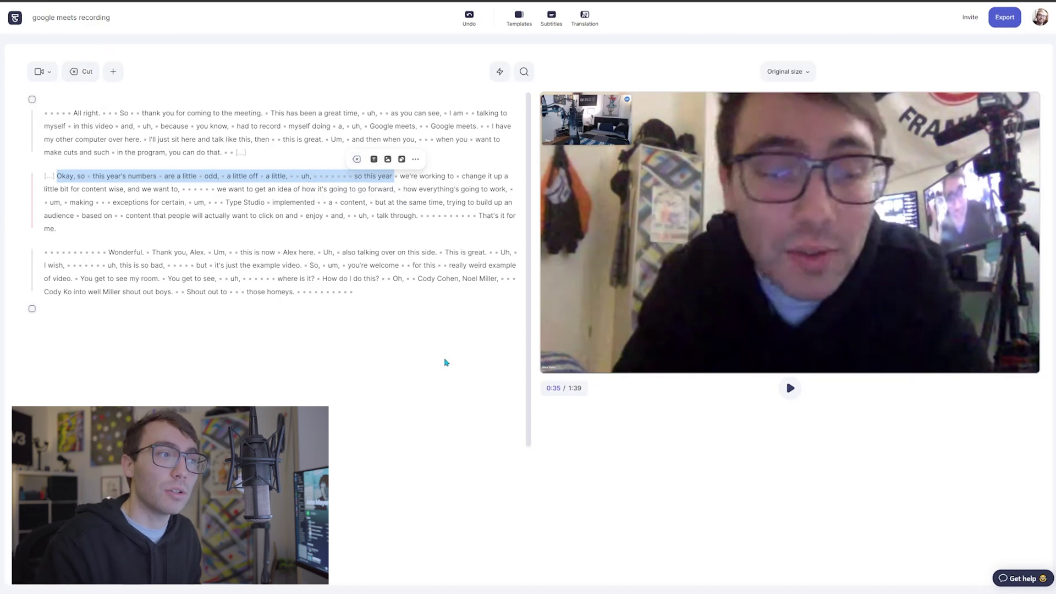
{"action": "key", "text": "BackSpace"}
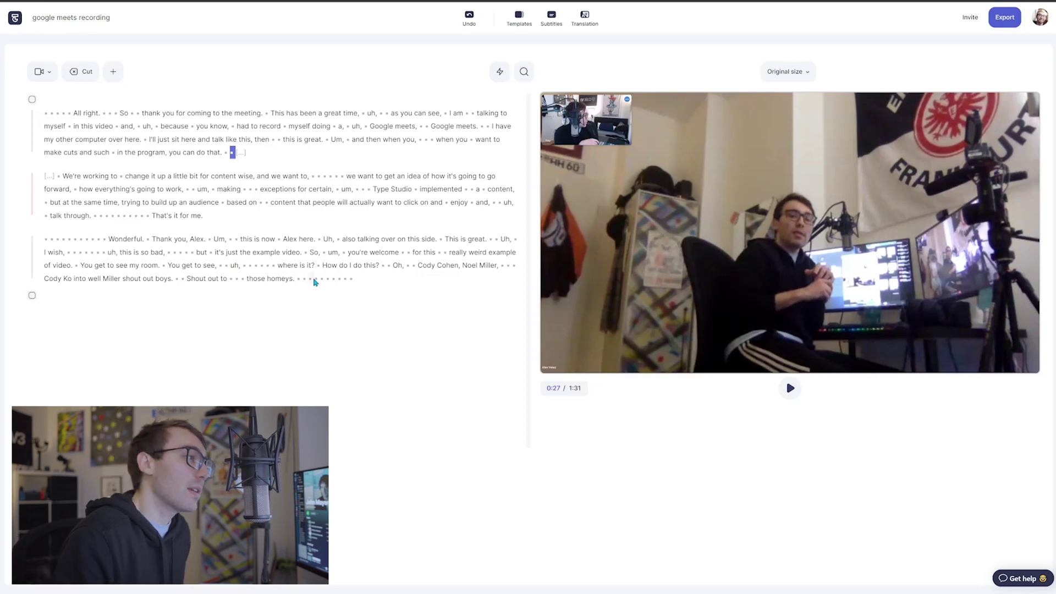
Restore the 'Okay, so … so this year' passage, then step through transcript words with arrow keys
{"action": "left_click", "coordinate": [49, 177]}
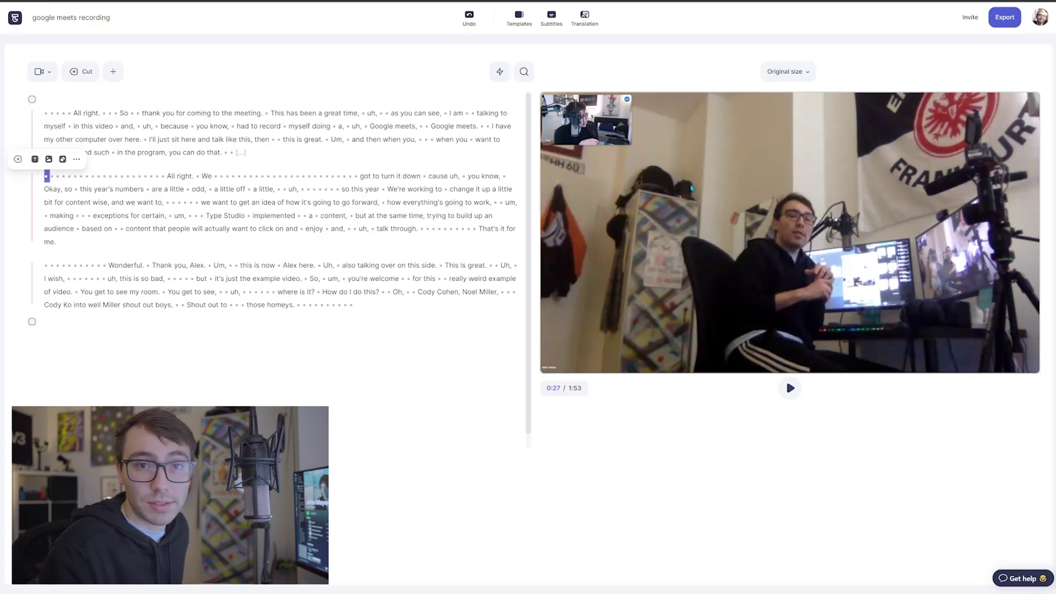
{"action": "key", "text": "BackSpace"}
{"action": "key", "text": "Left"}
{"action": "key", "text": "Left"}
{"action": "key", "text": "Left"}
{"action": "key", "text": "Left"}
{"action": "key", "text": "Left"}
{"action": "key", "text": "Left"}
{"action": "key", "text": "Right"}
{"action": "key", "text": "Right"}
{"action": "key", "text": "Right"}
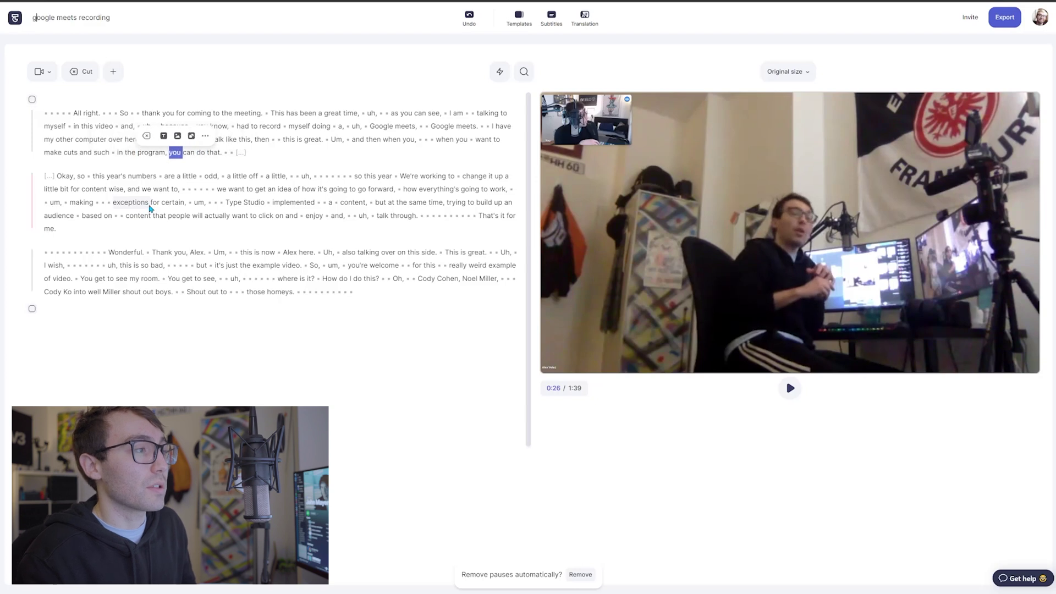
{"action": "key", "text": "Left"}
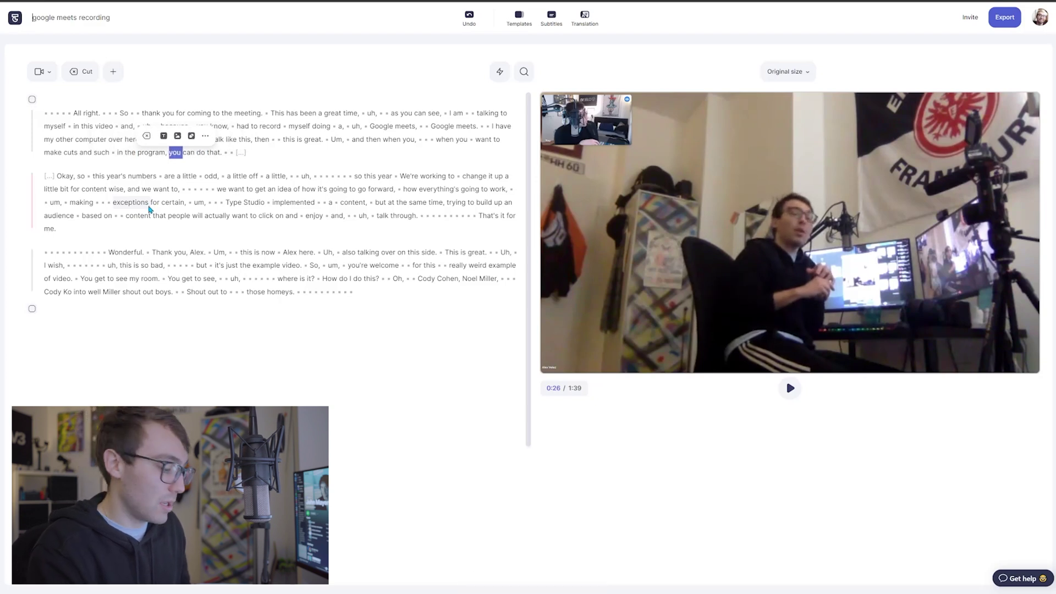
{"action": "key", "text": "Left"}
{"action": "key", "text": "Left"}
{"action": "key", "text": "Left"}
{"action": "key", "text": "Left"}
{"action": "key", "text": "Left"}
{"action": "key", "text": "Left"}
{"action": "key", "text": "Left"}
{"action": "key", "text": "Left"}
{"action": "key", "text": "Left"}
{"action": "key", "text": "Left"}
{"action": "key", "text": "Left"}
{"action": "key", "text": "Left"}
{"action": "key", "text": "Left"}
{"action": "key", "text": "Left"}
{"action": "key", "text": "Left"}
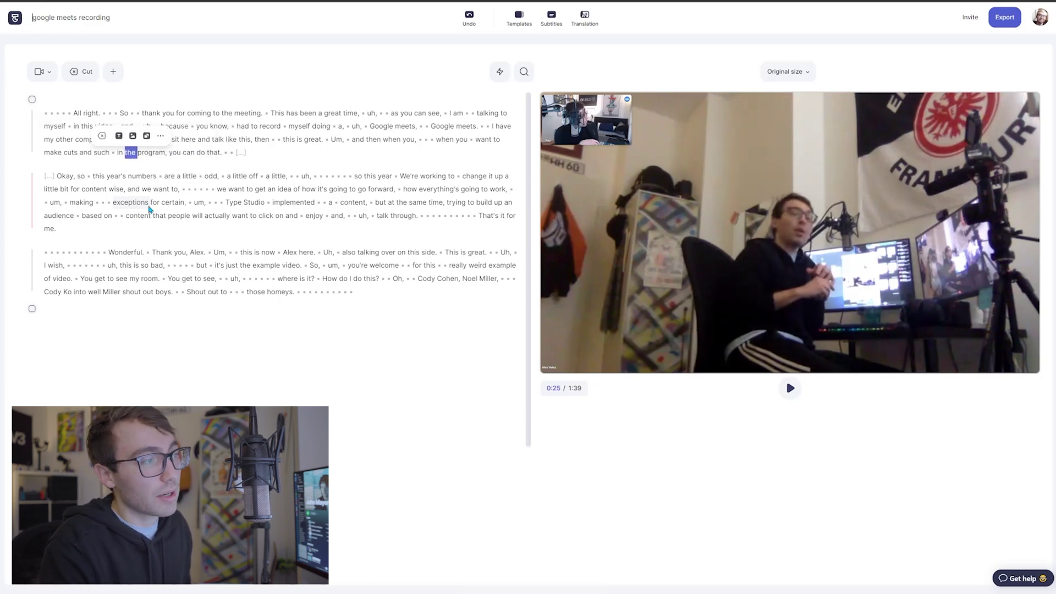
{"action": "key", "text": "Left"}
{"action": "key", "text": "Left"}
{"action": "key", "text": "Left"}
{"action": "key", "text": "Left"}
{"action": "key", "text": "Left"}
{"action": "key", "text": "Left"}
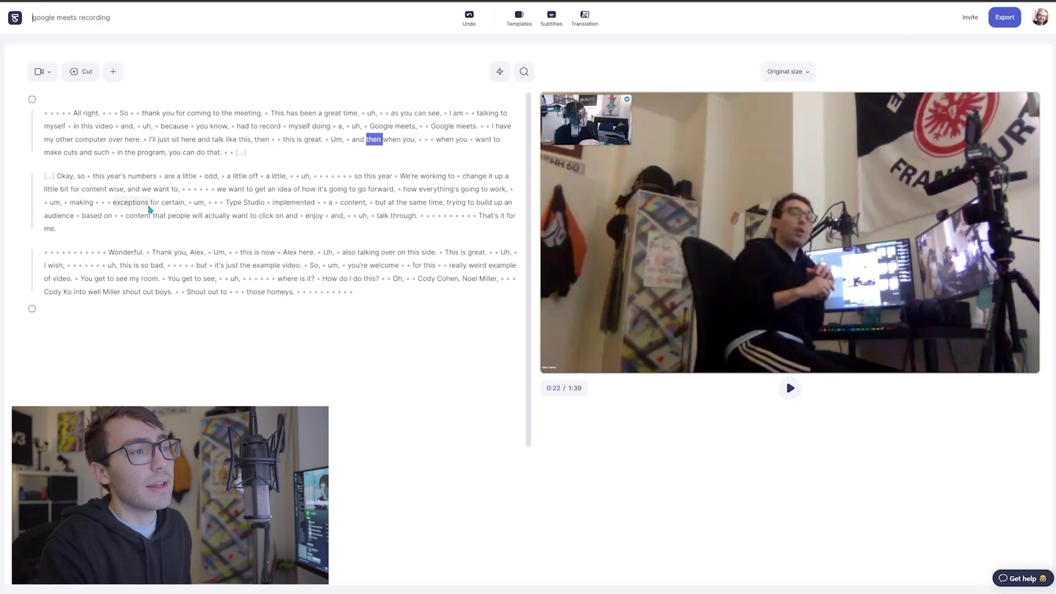
{"action": "key", "text": "Right"}
{"action": "key", "text": "Right"}
{"action": "key", "text": "Right"}
{"action": "key", "text": "Right"}
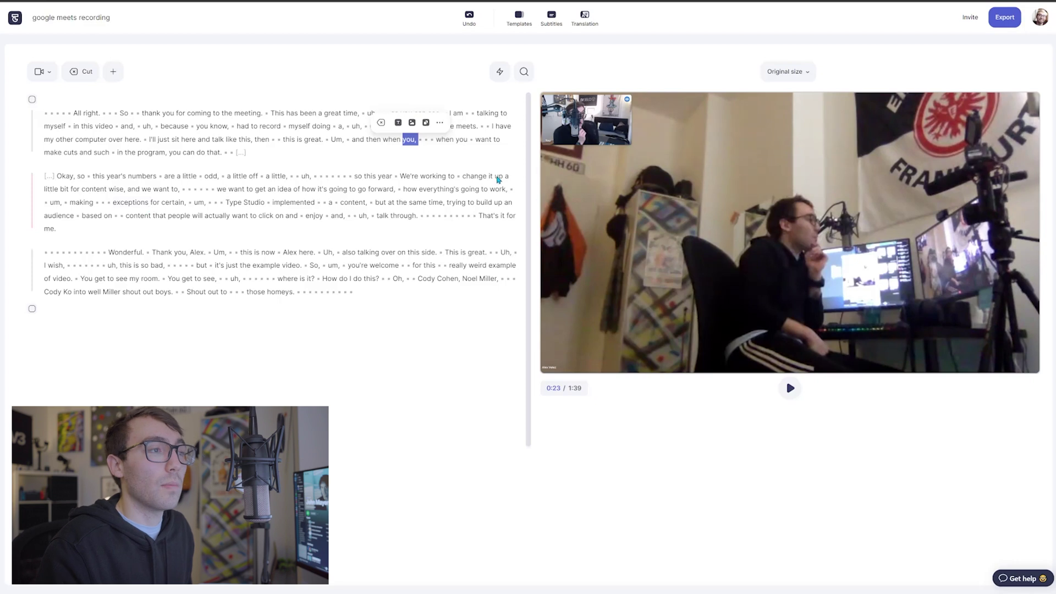
{"action": "key", "text": "Right"}
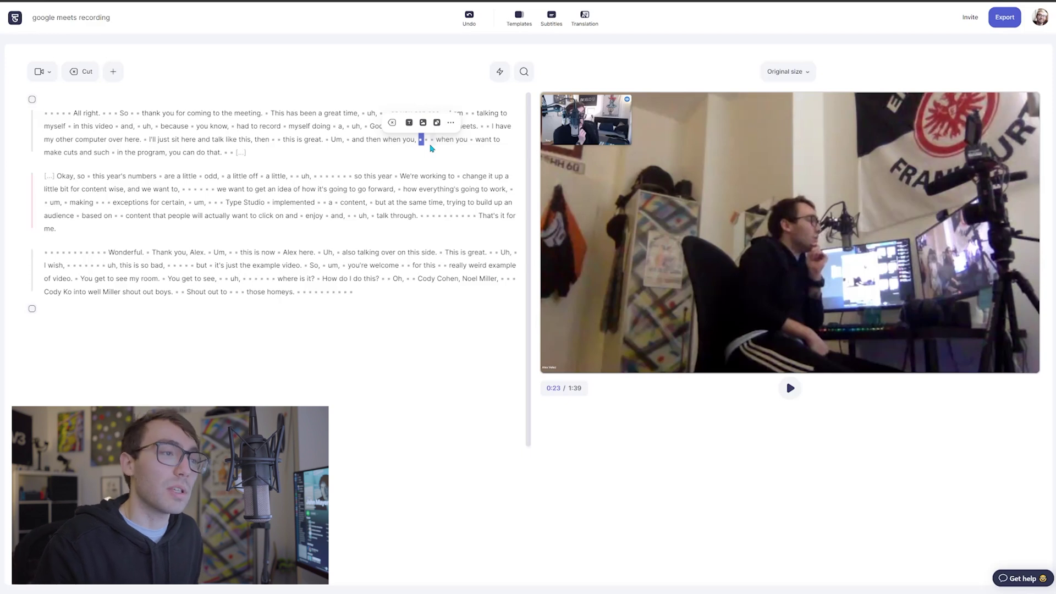
Cut the pause after 'talk through.', the third paragraph from 'Uh,' onward, and the leading pause
{"action": "left_click_drag", "start_coordinate": [425, 219], "coordinate": [476, 218]}
{"action": "left_click", "coordinate": [446, 201]}
{"action": "left_click", "coordinate": [270, 239]}
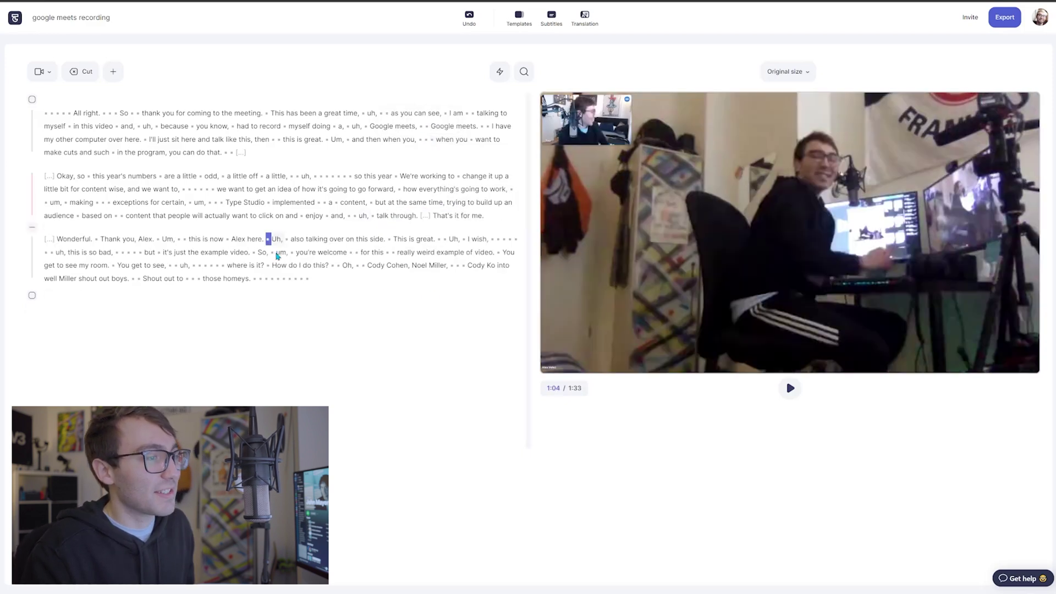
{"action": "left_click_drag", "start_coordinate": [270, 239], "coordinate": [313, 280]}
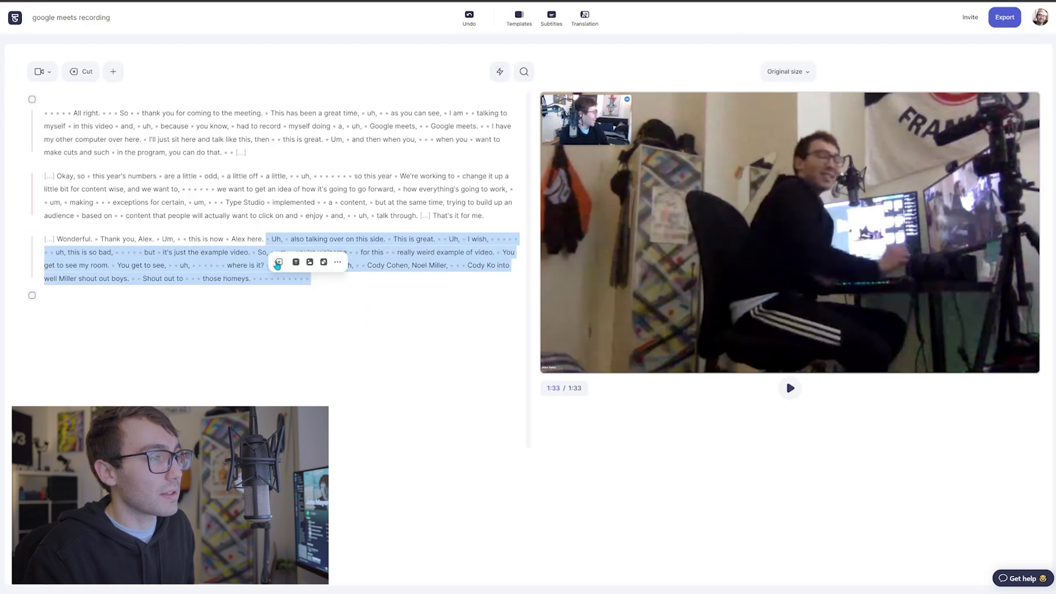
{"action": "left_click", "coordinate": [278, 262]}
{"action": "left_click", "coordinate": [44, 115]}
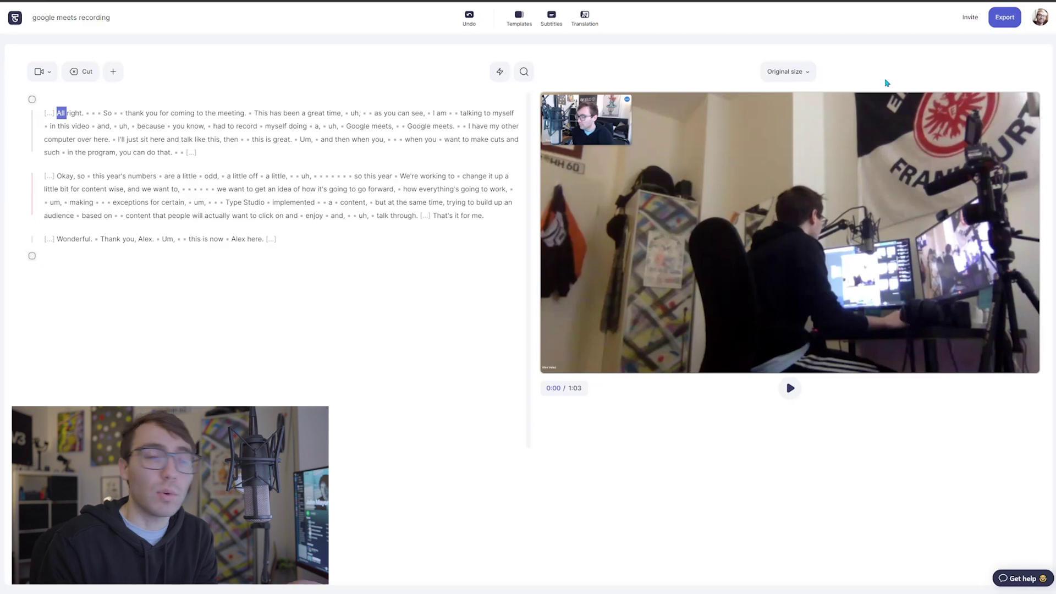
Check the video size formats and keep the original frame size
{"action": "left_click", "coordinate": [796, 73]}
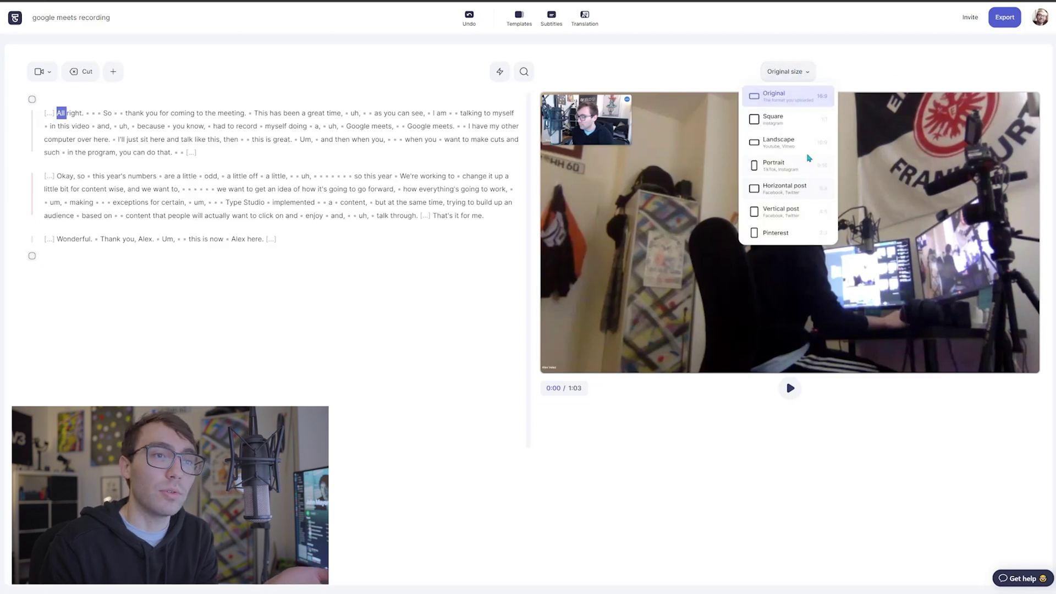
{"action": "left_click", "coordinate": [864, 60]}
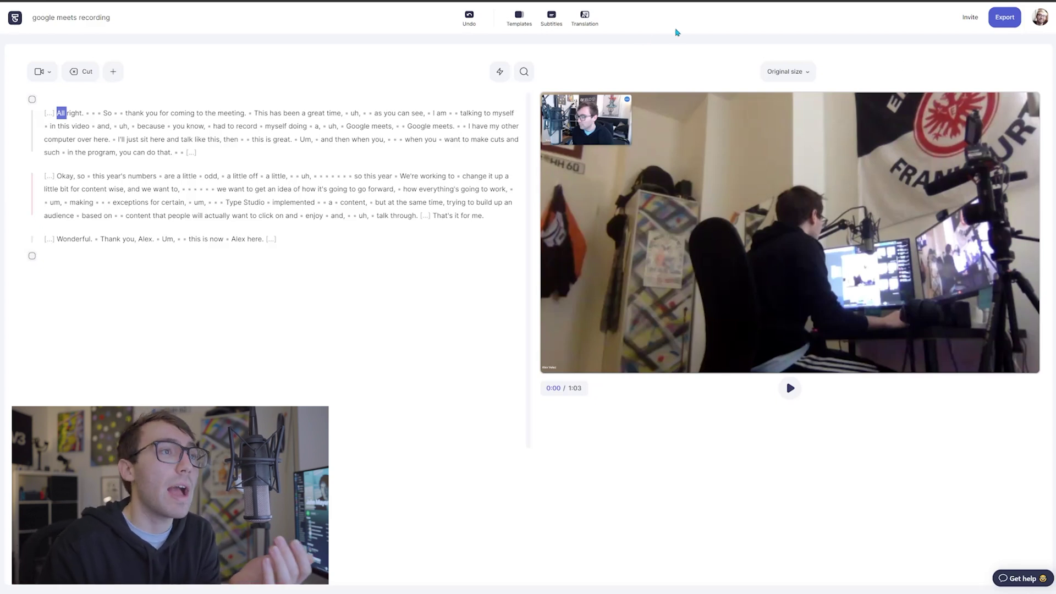
Add subtitles to the video and set the caption font to Anton
{"action": "left_click", "coordinate": [552, 17]}
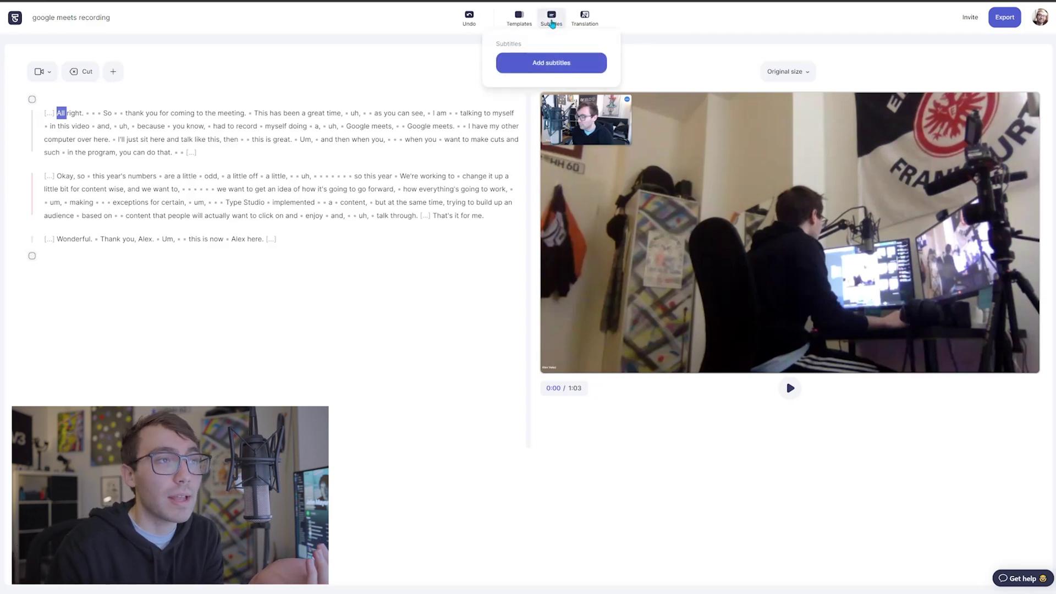
{"action": "left_click", "coordinate": [551, 63]}
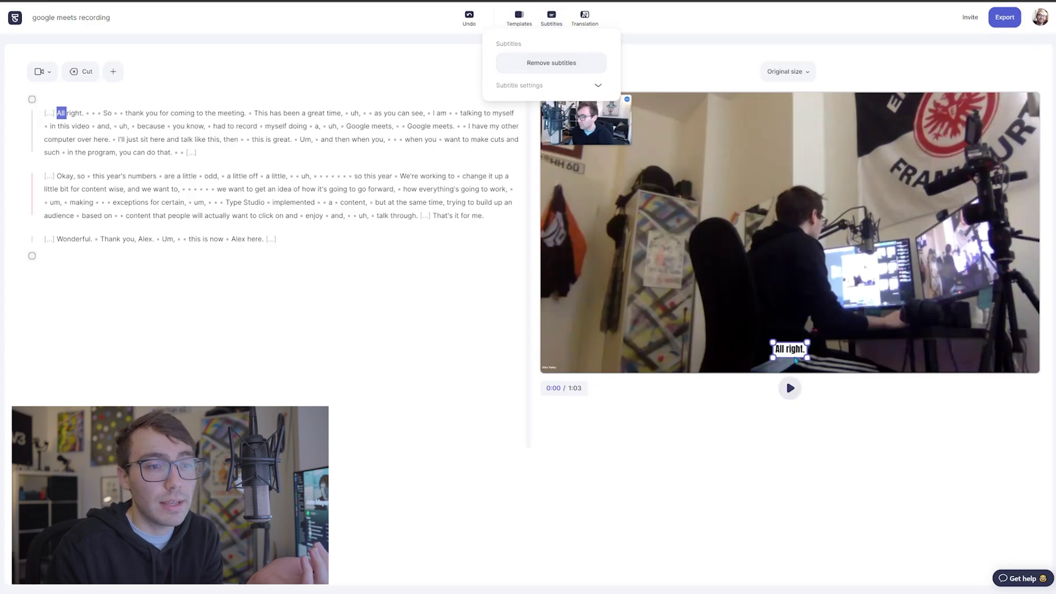
{"action": "left_click", "coordinate": [790, 344]}
{"action": "left_click", "coordinate": [749, 365]}
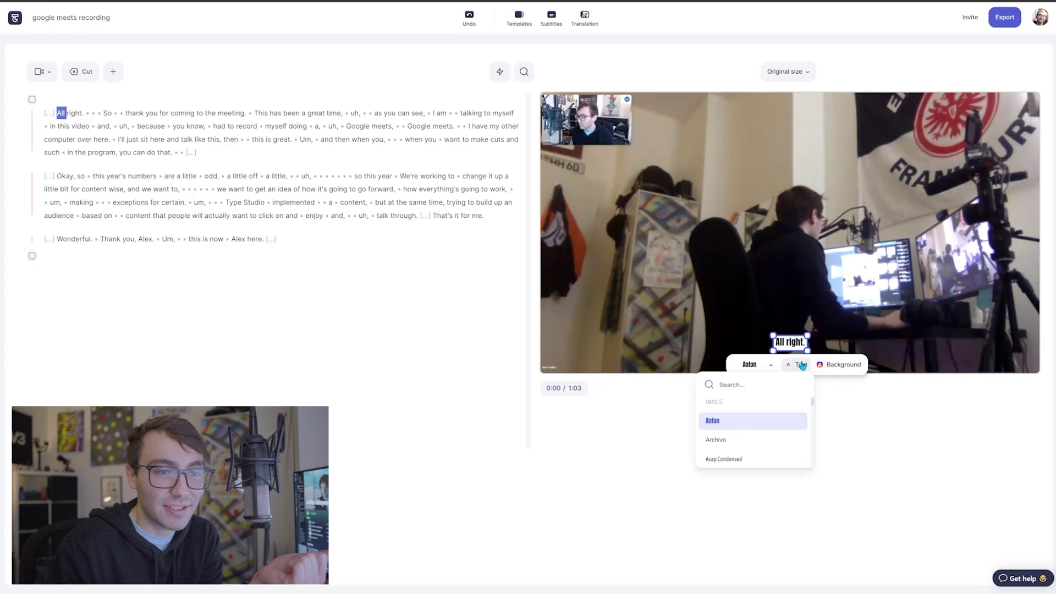
{"action": "scroll", "coordinate": [740, 432], "scroll_direction": "down", "scroll_amount": 5}
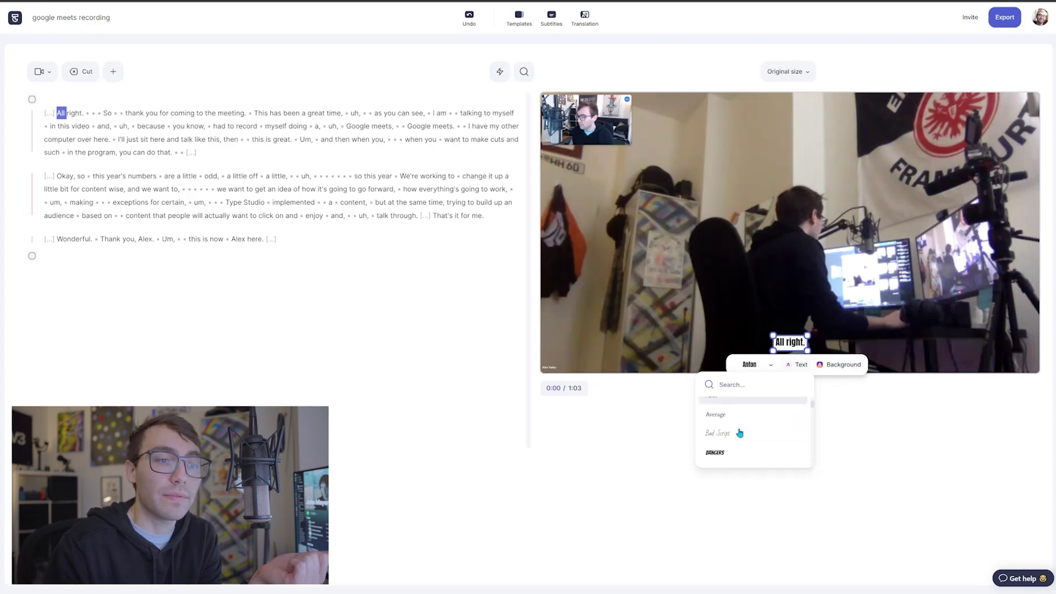
Give the 'All right.' caption a white background box
{"action": "left_click", "coordinate": [796, 365]}
{"action": "left_click", "coordinate": [839, 365]}
{"action": "left_click", "coordinate": [796, 364]}
{"action": "left_click", "coordinate": [753, 365]}
{"action": "left_click", "coordinate": [843, 366]}
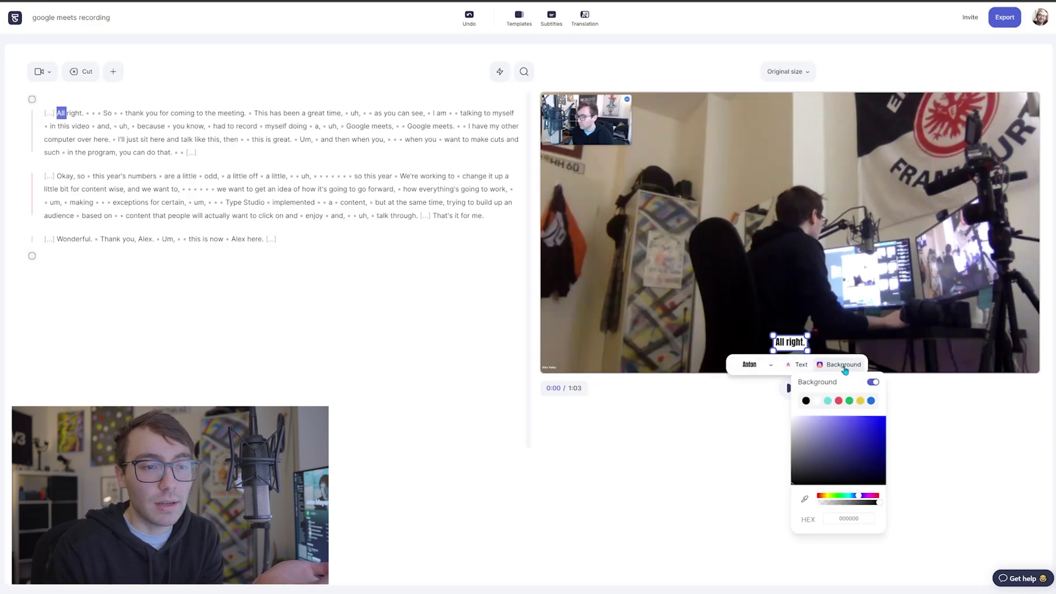
{"action": "left_click", "coordinate": [872, 382]}
{"action": "left_click", "coordinate": [872, 383]}
{"action": "left_click", "coordinate": [796, 365]}
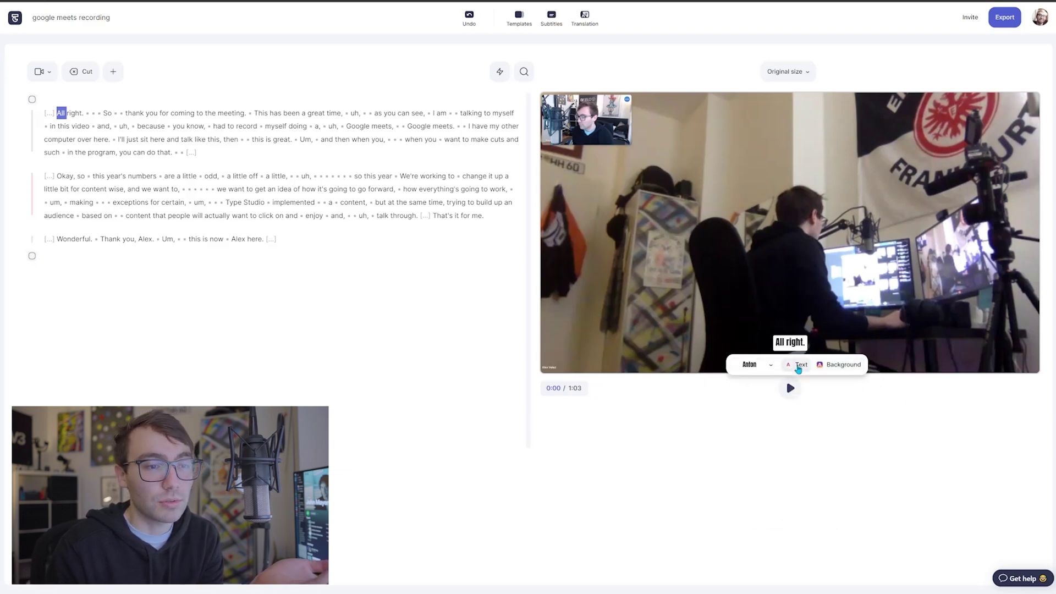
{"action": "left_click", "coordinate": [775, 387]}
{"action": "left_click", "coordinate": [841, 364]}
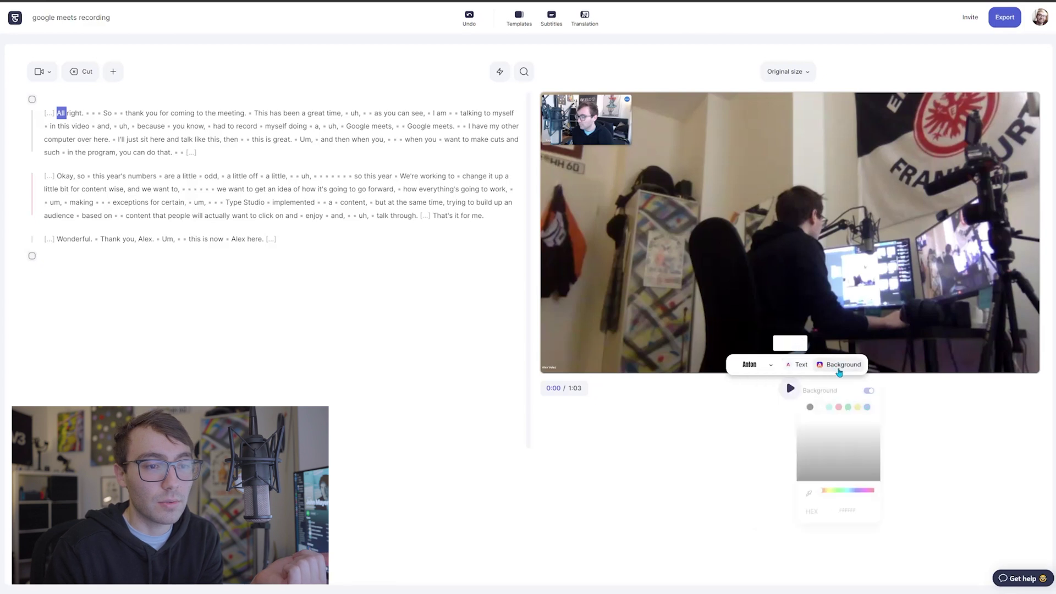
{"action": "left_click", "coordinate": [873, 384]}
{"action": "left_click", "coordinate": [874, 383]}
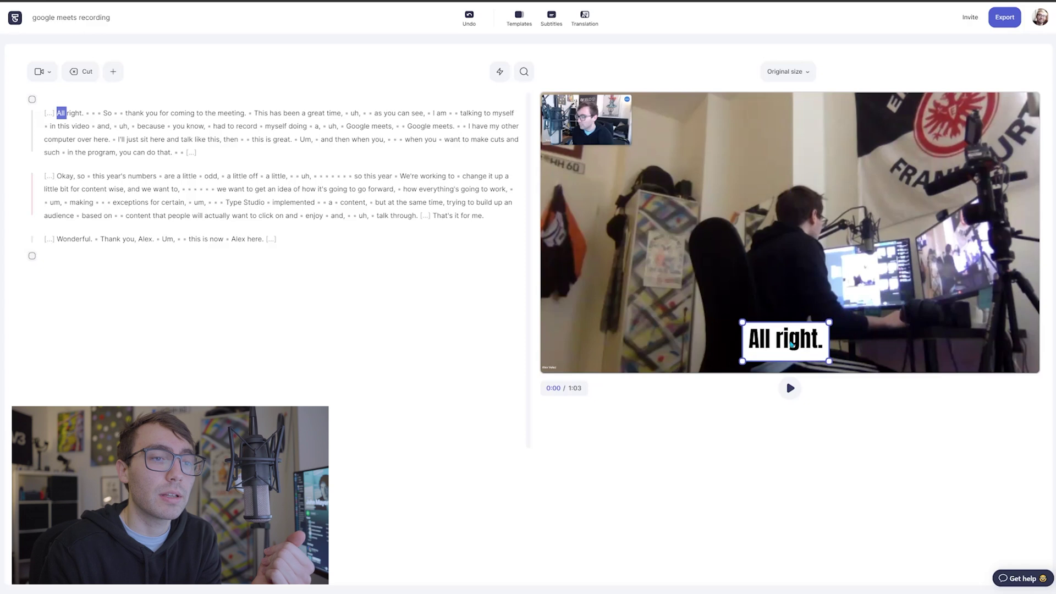
{"action": "left_click", "coordinate": [797, 347]}
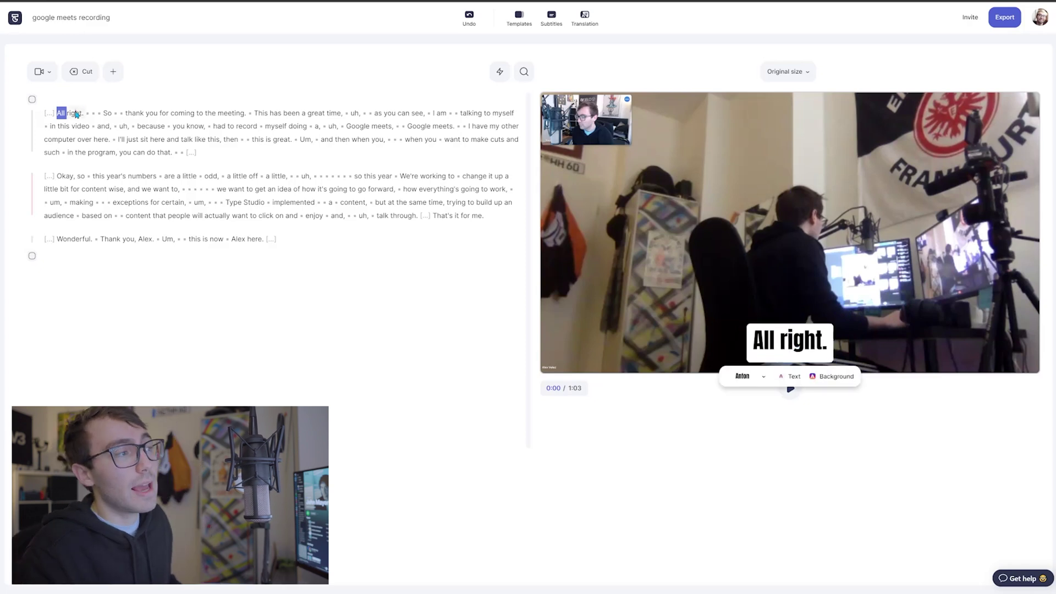
Correct the first caption word 'right.' to 'right??'
{"action": "left_click", "coordinate": [379, 550]}
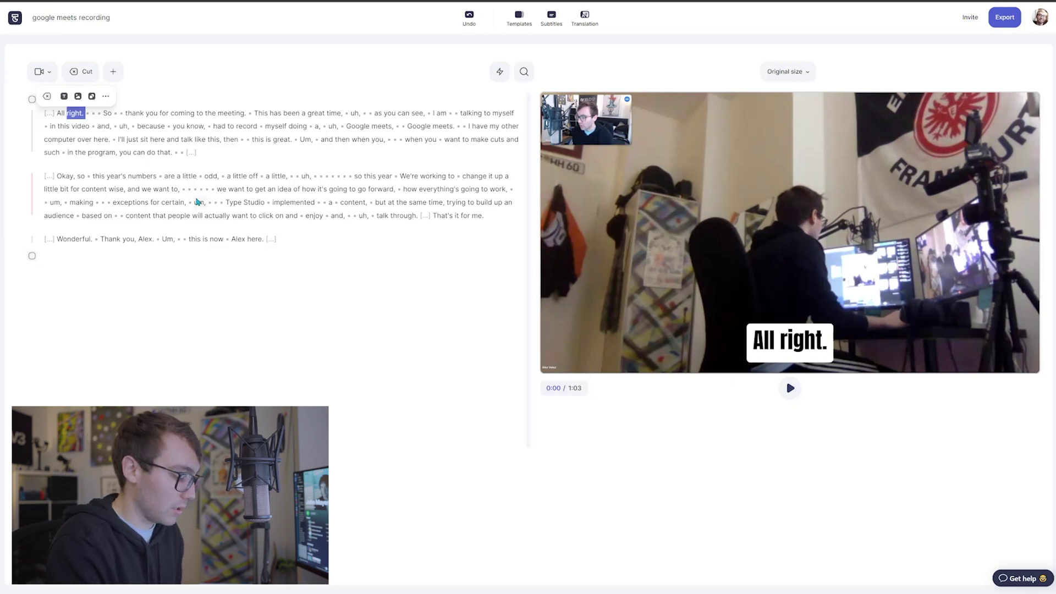
{"action": "key", "text": "Return"}
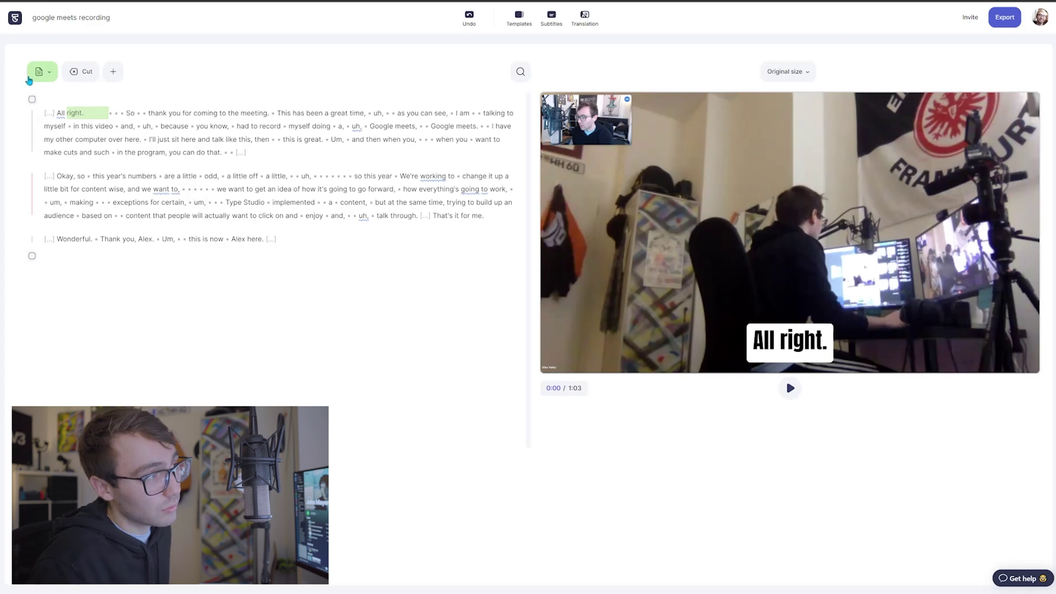
{"action": "left_click", "coordinate": [30, 78]}
{"action": "left_click", "coordinate": [77, 95]}
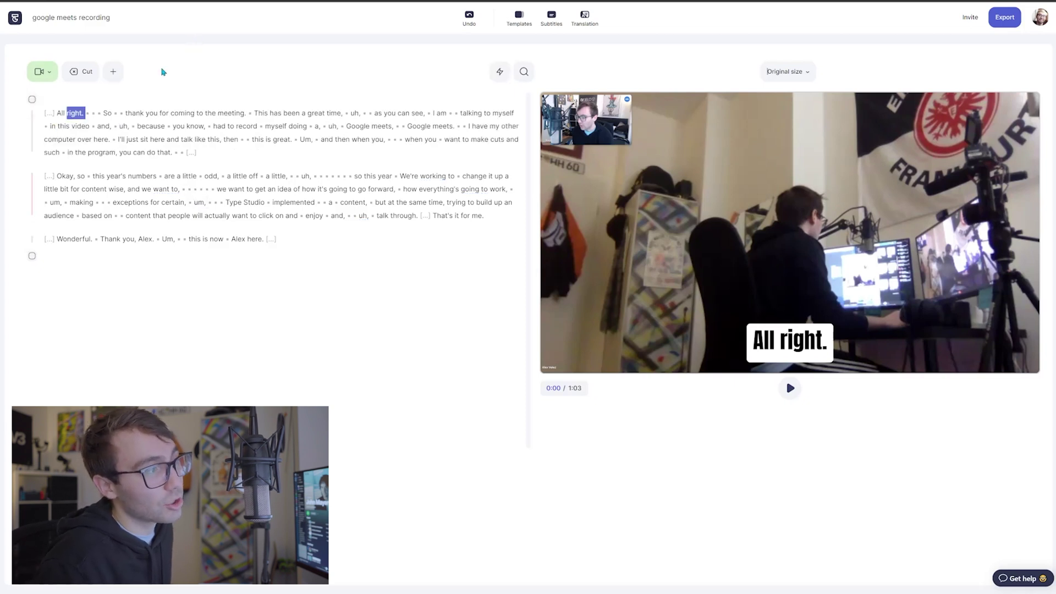
{"action": "key", "text": "Return"}
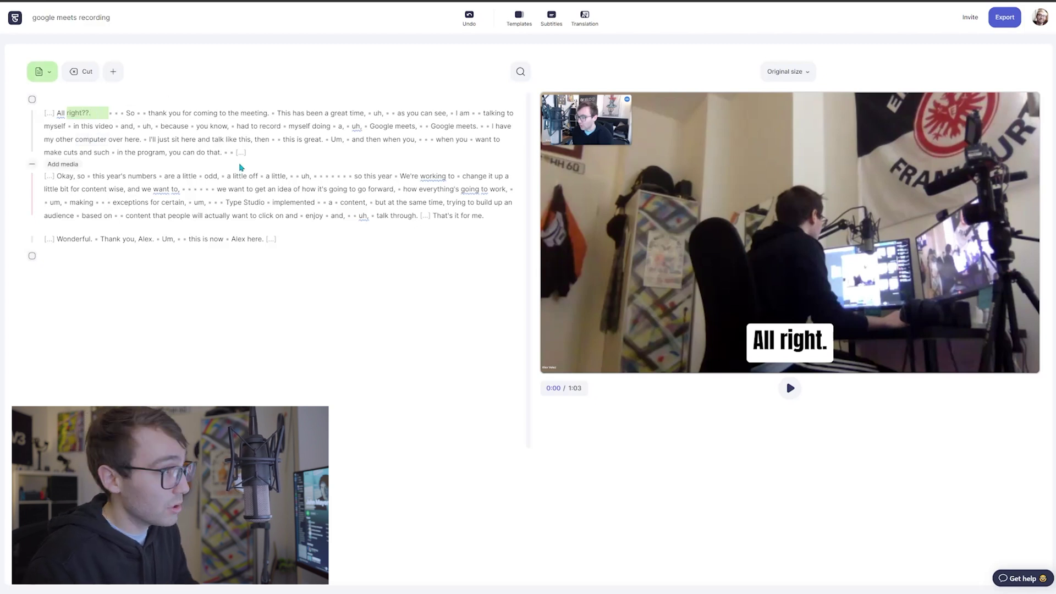
{"action": "type", "text": "??"}
{"action": "key", "text": "Delete"}
{"action": "key", "text": "Return"}
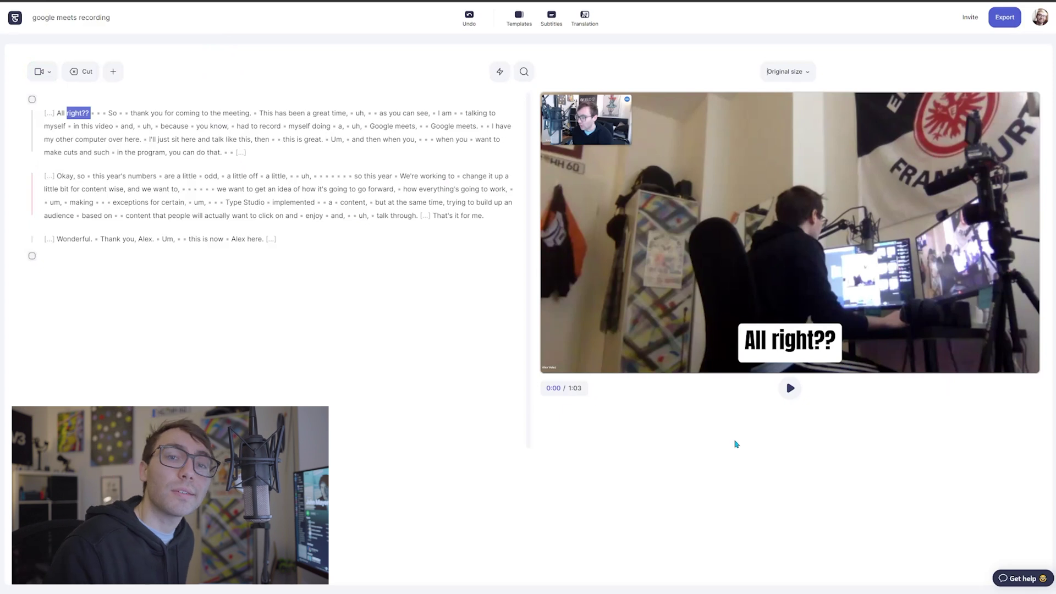
Change 'right??' back to 'right.' and show the keyboard shortcuts list
{"action": "double_click", "coordinate": [92, 114]}
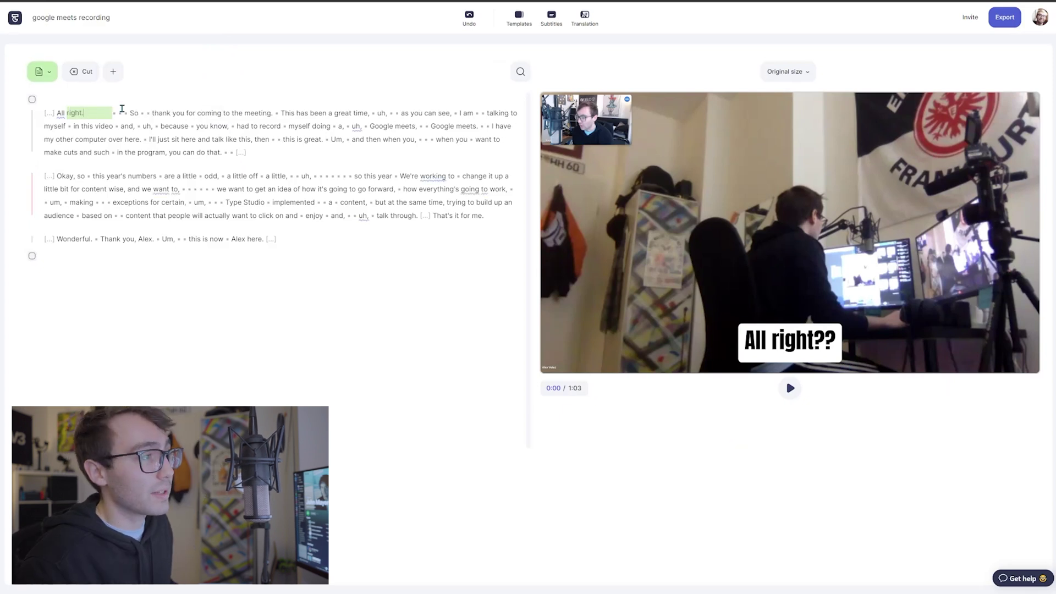
{"action": "key", "text": "Return"}
{"action": "key", "text": "h"}
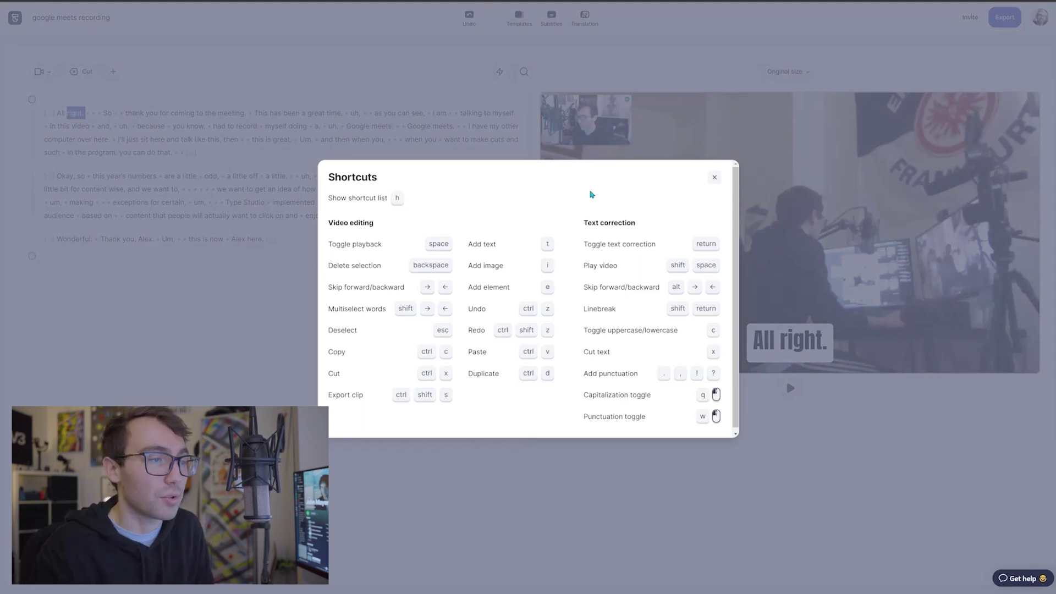
Close the Shortcuts dialog to return to the captioned 1:03 video
{"action": "left_click", "coordinate": [715, 179]}
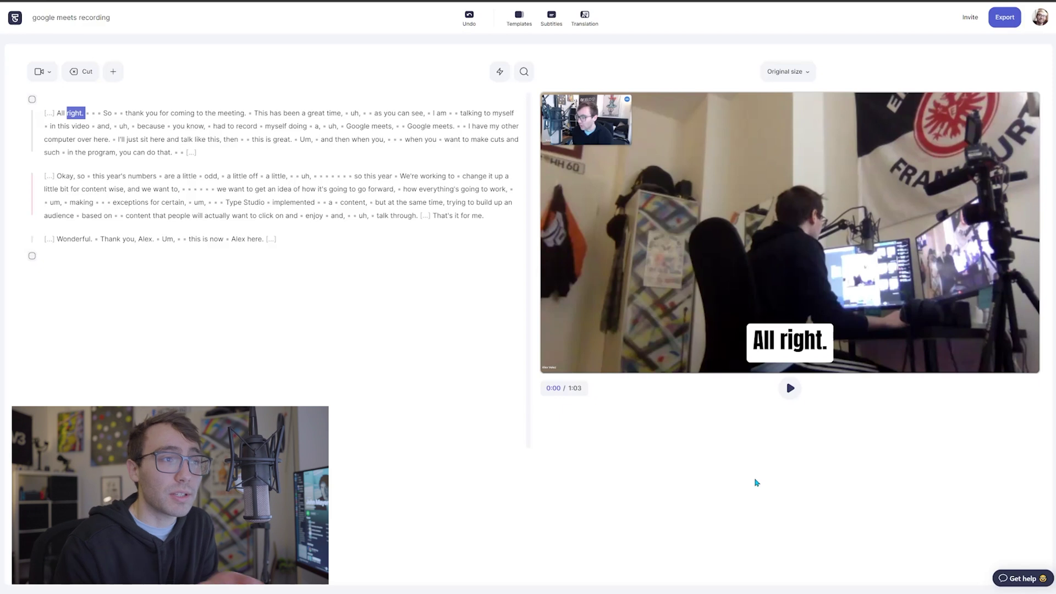
Export the subtitled 1:03 video with Download video from the Video export options
{"action": "left_click", "coordinate": [1004, 17]}
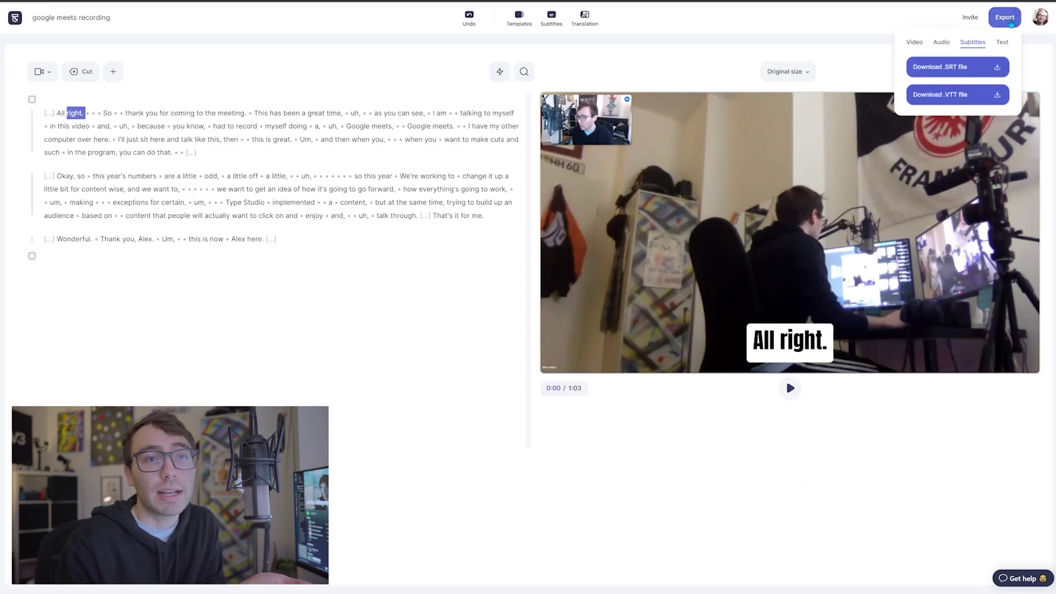
{"action": "left_click", "coordinate": [916, 44]}
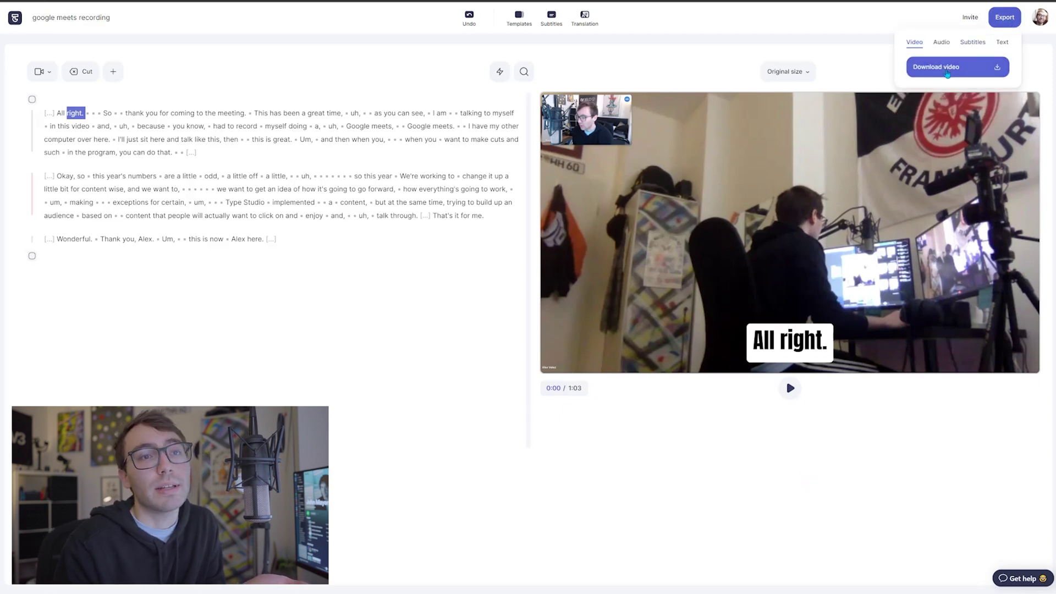
{"action": "left_click", "coordinate": [957, 67]}
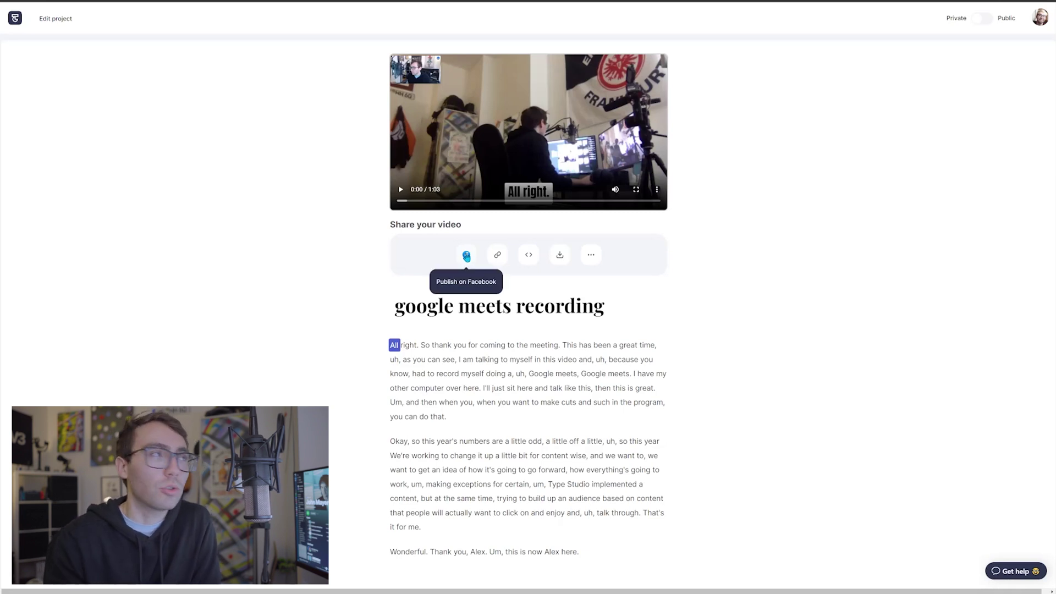
Copy the video's watch link and switch its sharing from Private to Public
{"action": "left_click", "coordinate": [499, 256]}
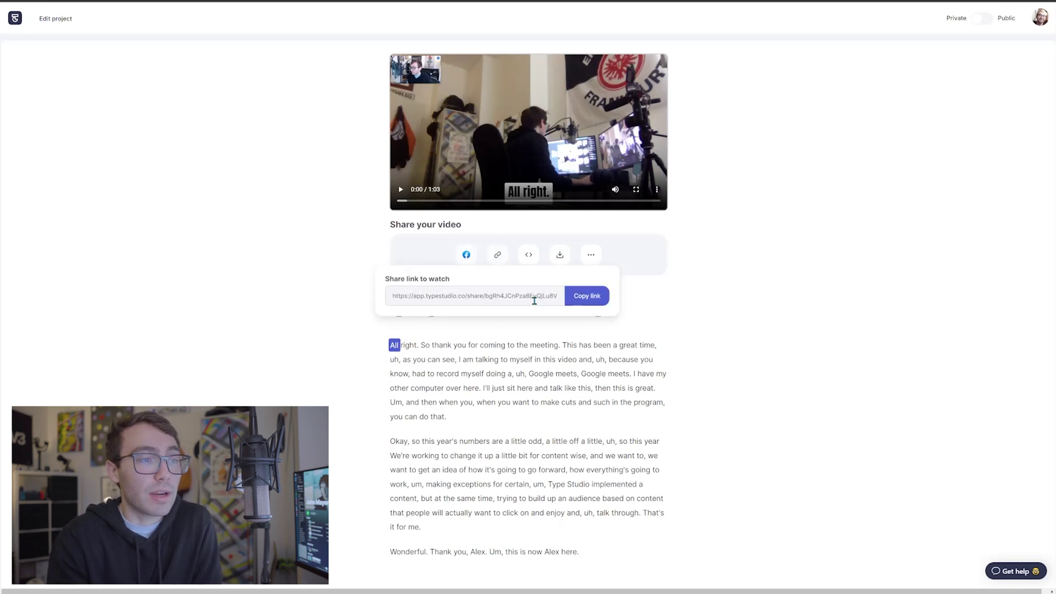
{"action": "left_click", "coordinate": [590, 297]}
{"action": "left_click", "coordinate": [971, 20]}
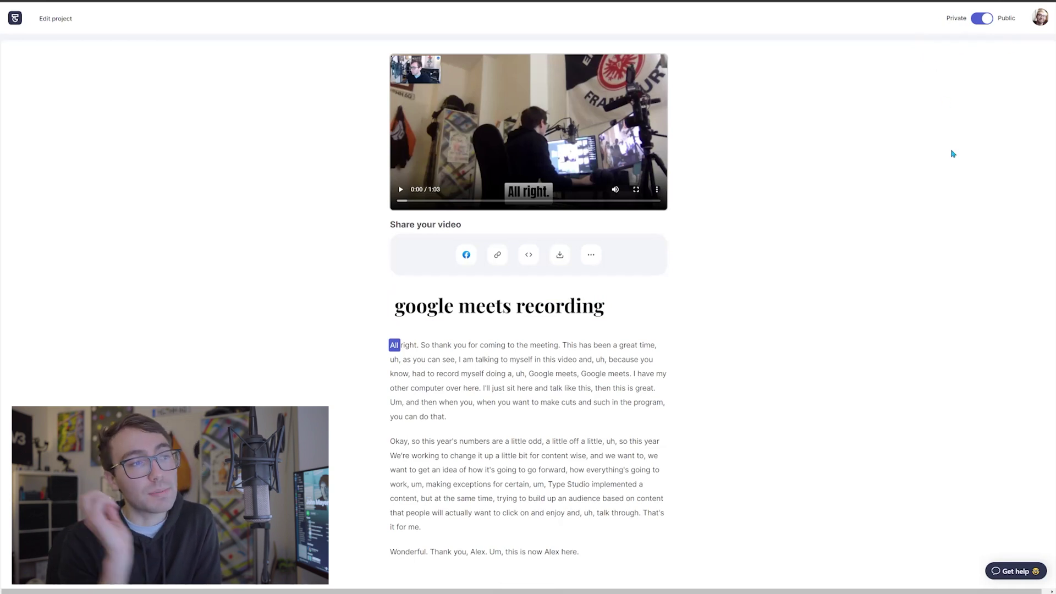
Preview the shared video briefly, then download the captioned video file
{"action": "left_click", "coordinate": [401, 189]}
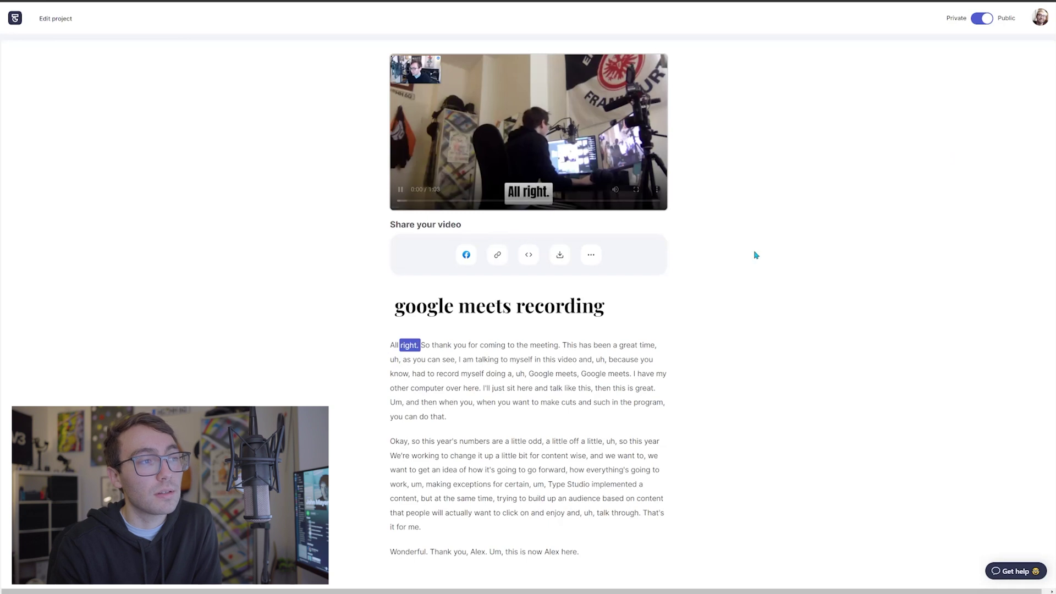
{"action": "left_click", "coordinate": [400, 189]}
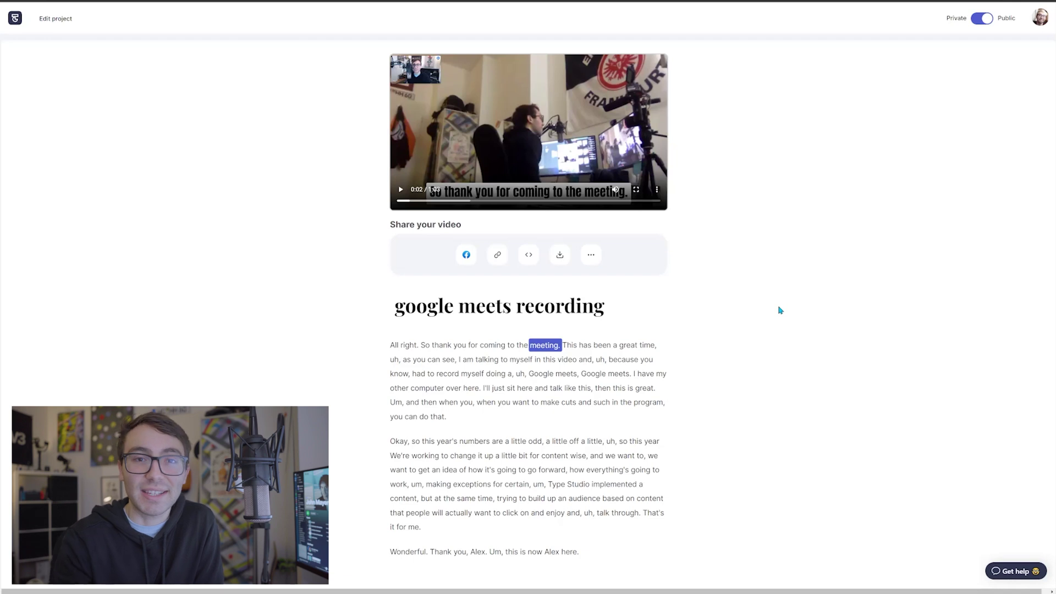
{"action": "left_click", "coordinate": [559, 256]}
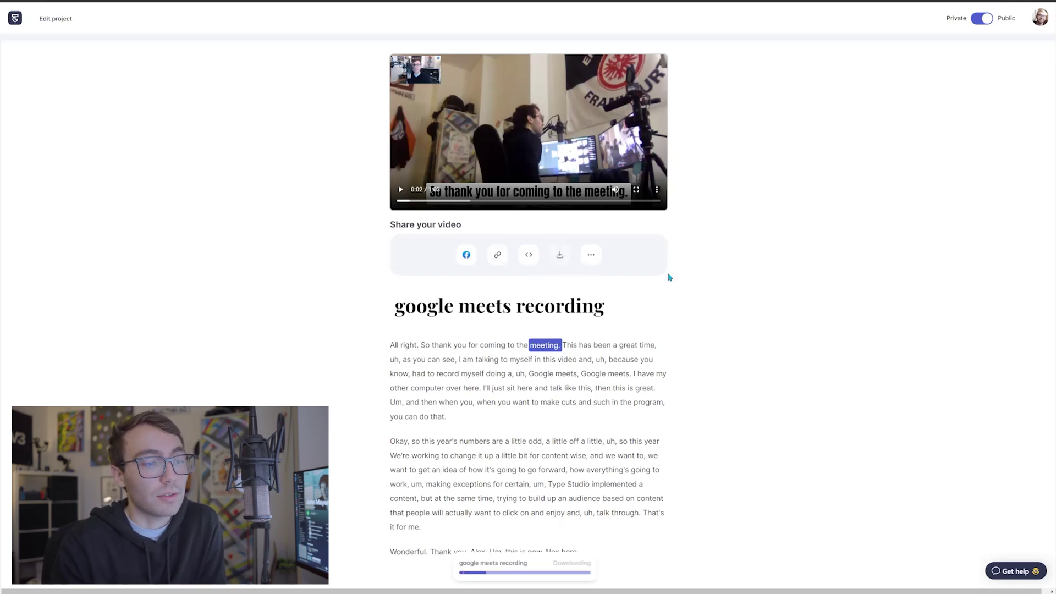